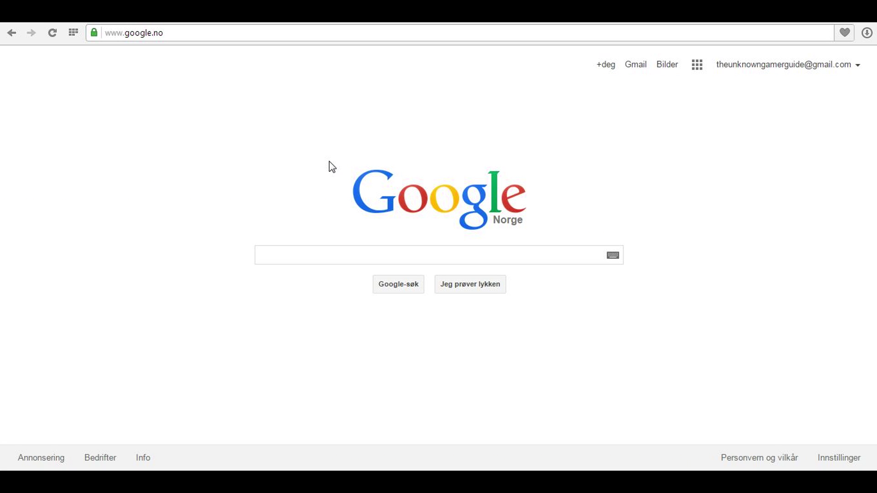
Search Google for 'nvidia geforce experience' and open the official GeForce Experience page on geforce.com
left_click(347, 252)
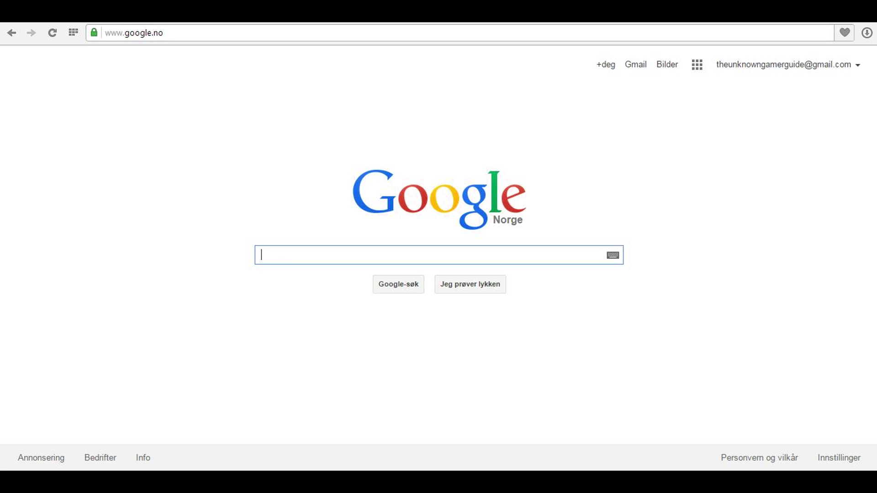
type("nvid")
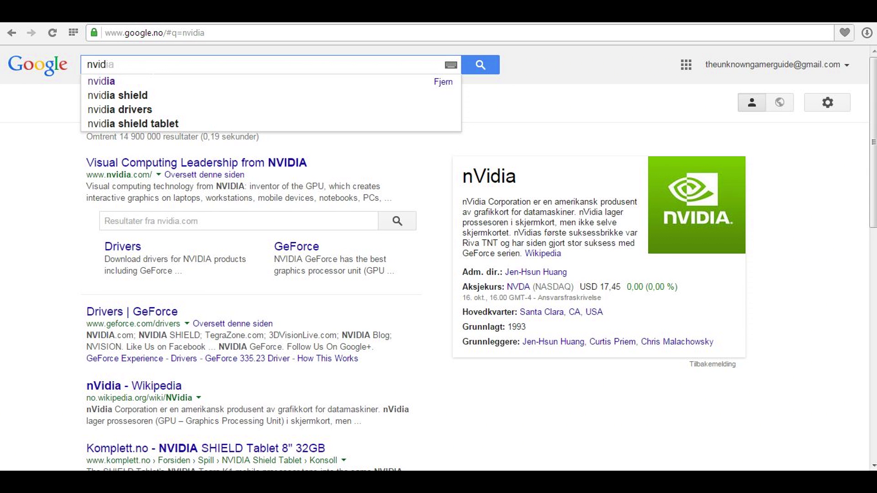
type("ia ge")
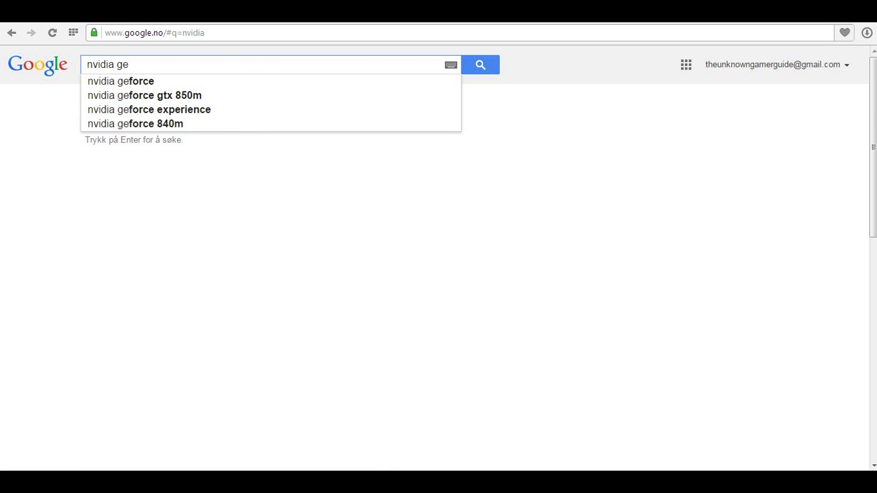
key("Down")
key("Down")
key("Down")
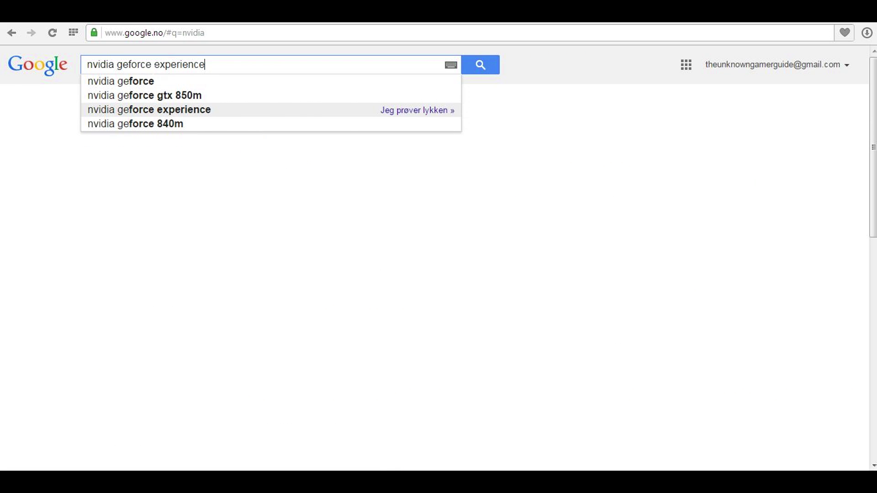
key("Return")
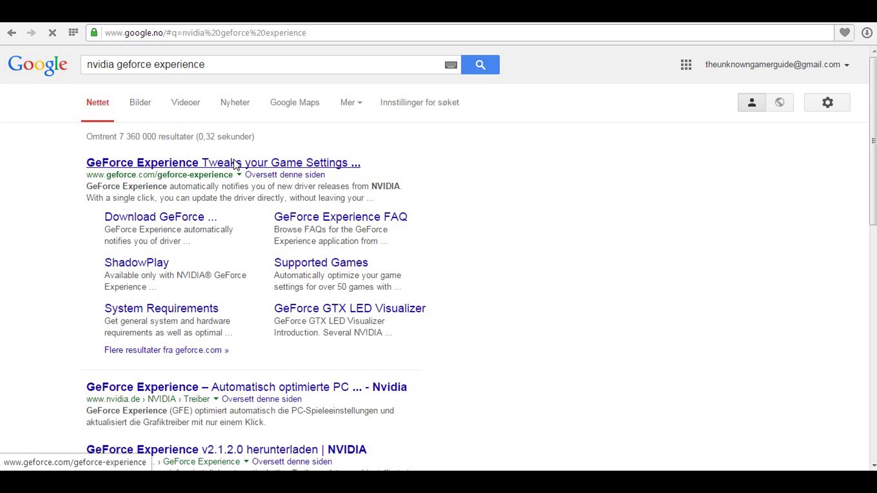
left_click(246, 163)
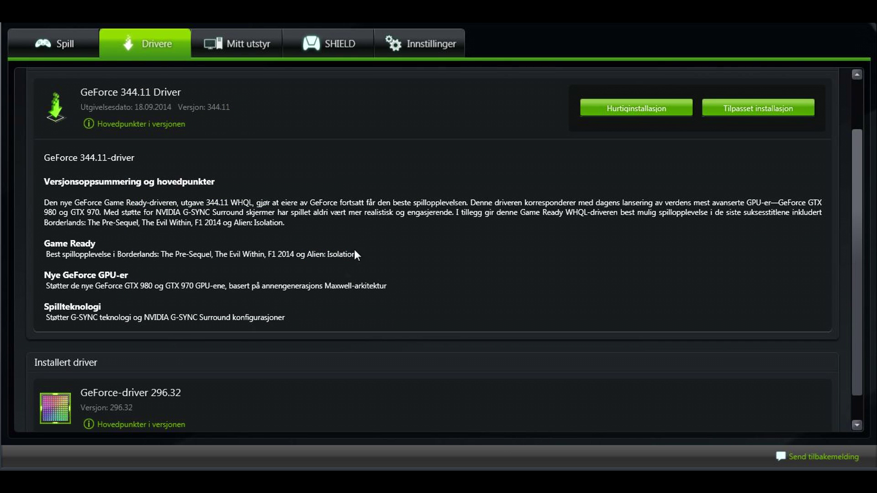
Glance at the detected games, then review the Drivers tab's GeForce 344.11 update details
scroll(354, 226, "up", 2)
left_click(54, 42)
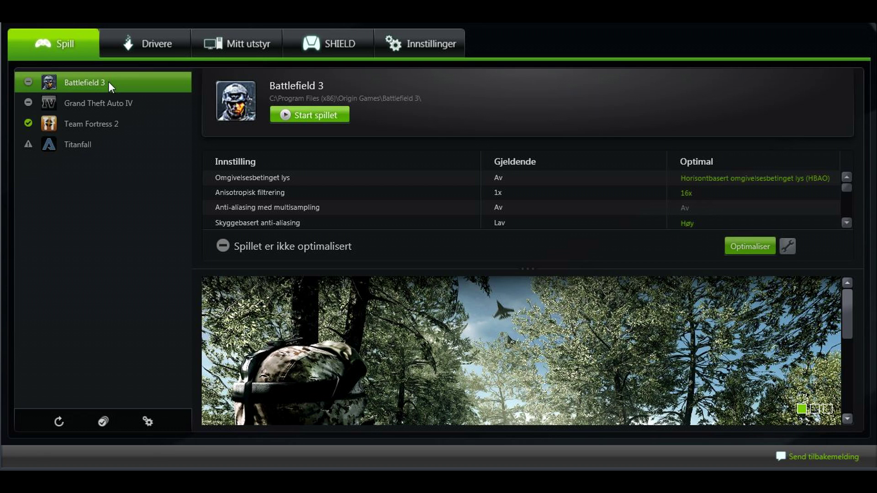
left_click(131, 42)
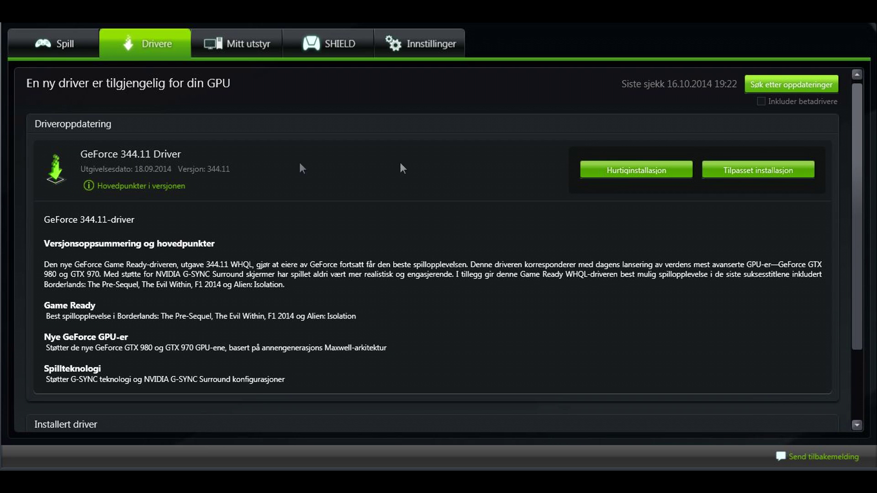
left_click_drag(857, 185, 855, 212)
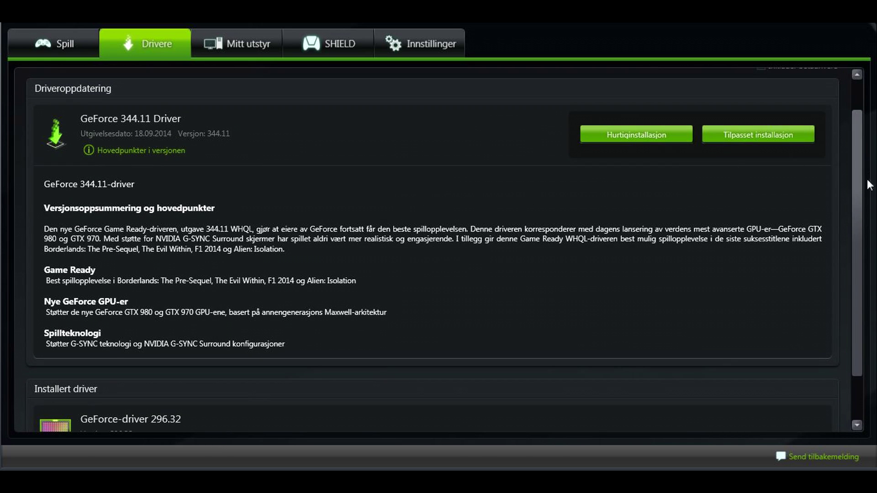
scroll(854, 239, "down", 2)
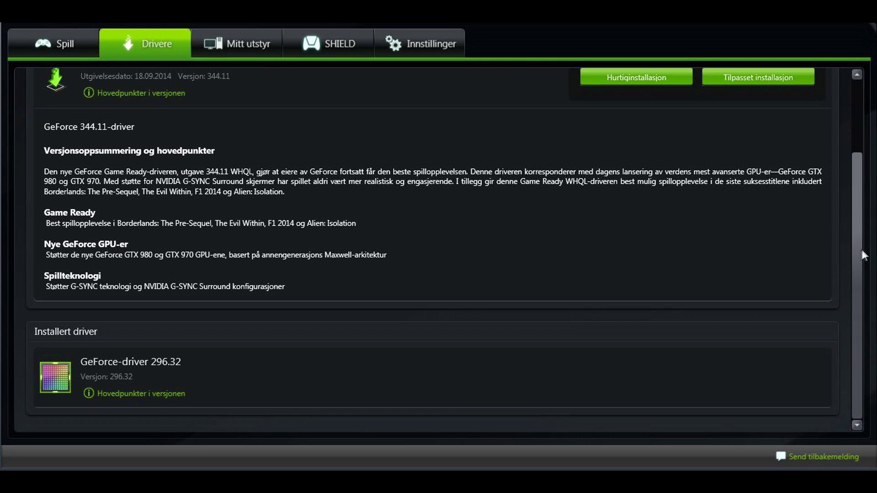
scroll(860, 250, "up", 3)
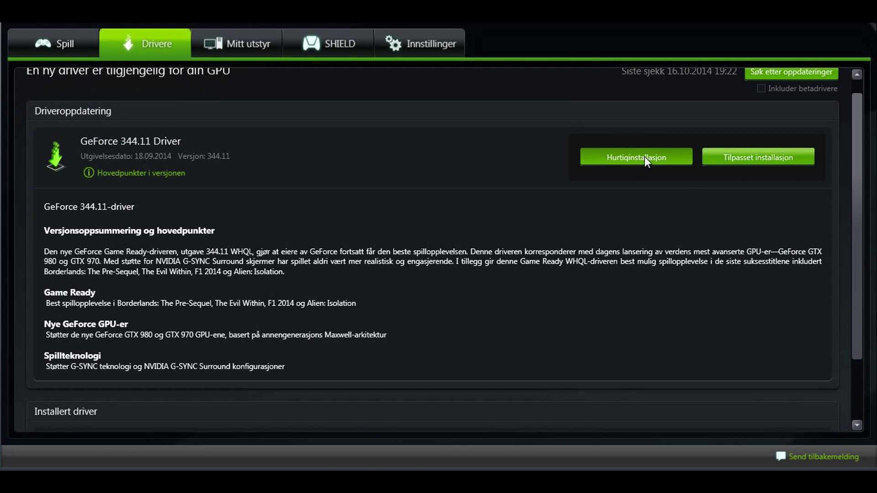
Start the express installation (Hurtiginstallasjon) of driver 344.11 and minimise GeForce Experience
left_click(627, 159)
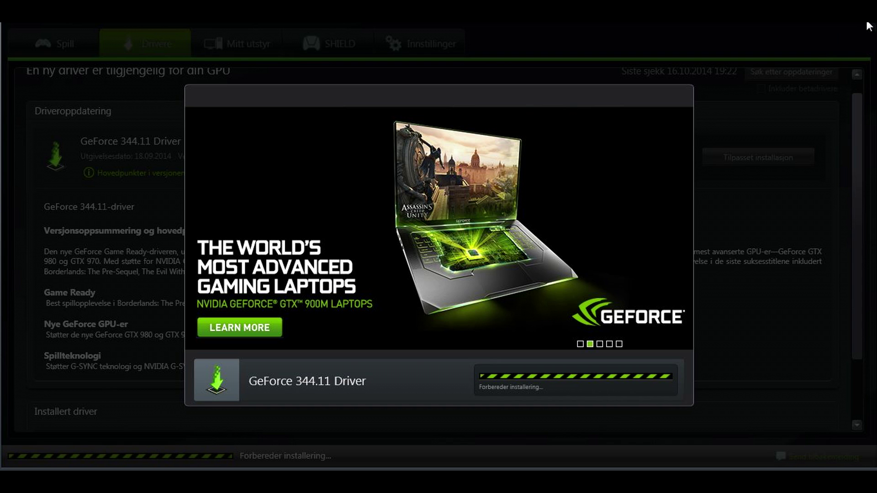
left_click(871, 26)
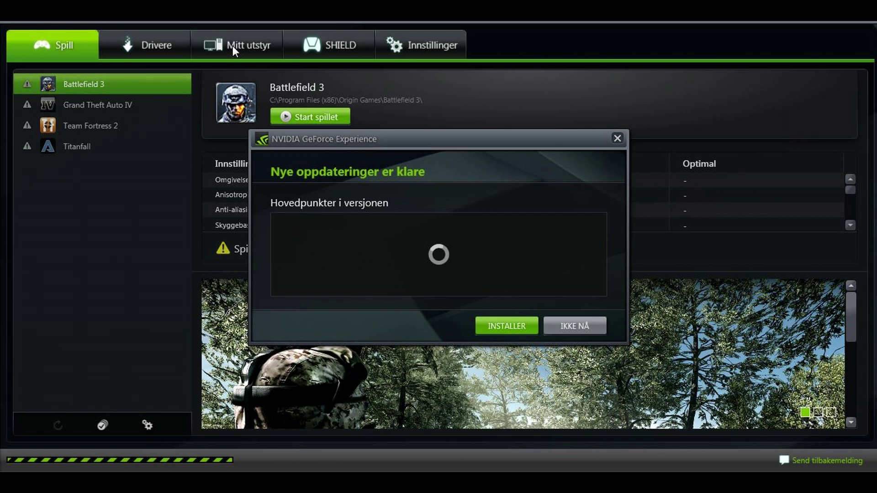
Accept the ready GeForce Experience application update with INSTALLER
left_click(508, 328)
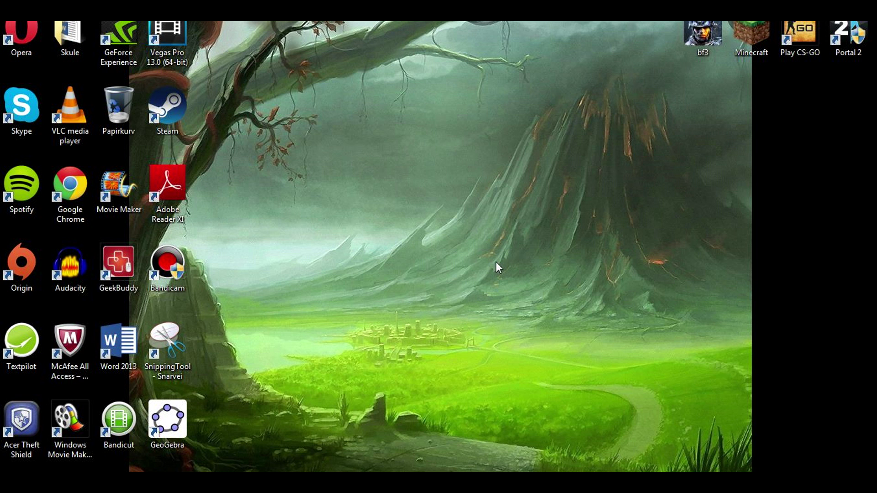
Reopen GeForce Experience via 'Åpne NVIDIA GeForce Experience' in the NVIDIA tray icon's menu
right_click(717, 469)
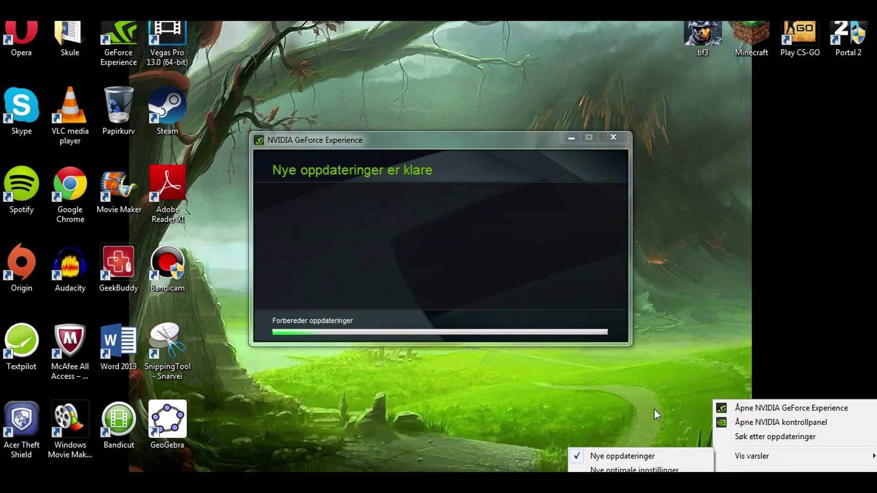
left_click(631, 404)
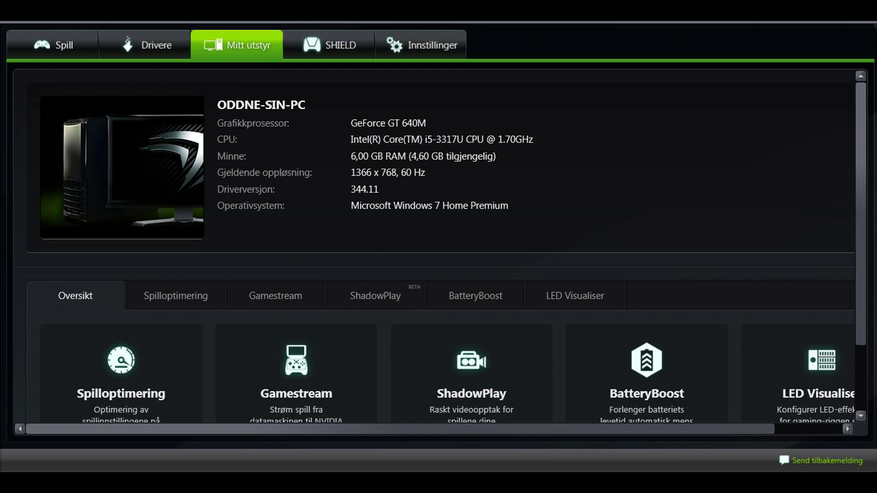
Confirm driver 344.11 is installed and scroll through the Mitt utstyr hardware overview
left_click(141, 35)
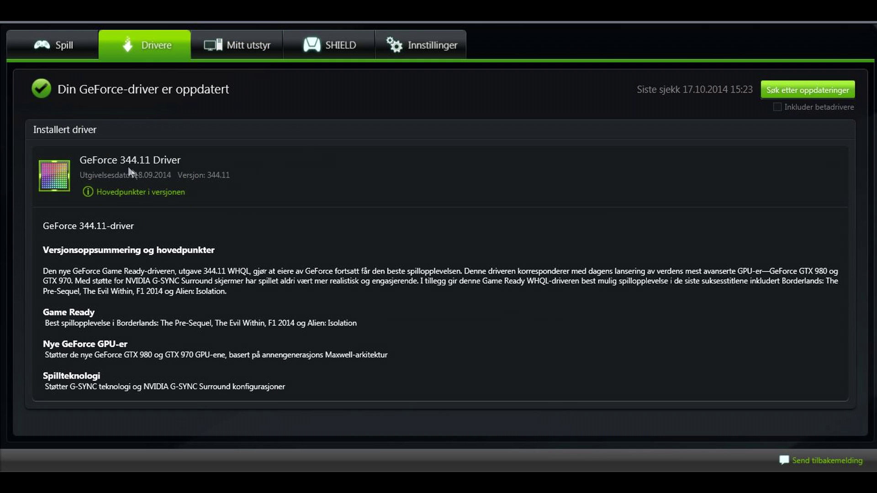
left_click(209, 50)
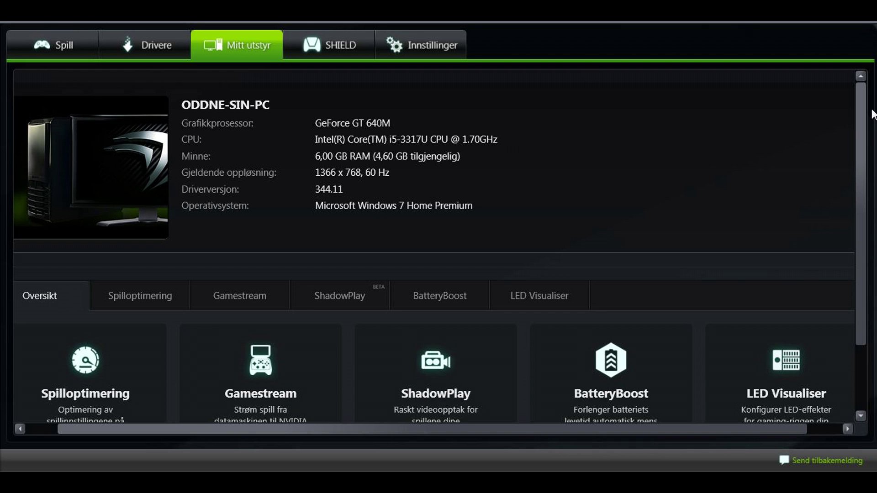
left_click_drag(861, 118, 860, 182)
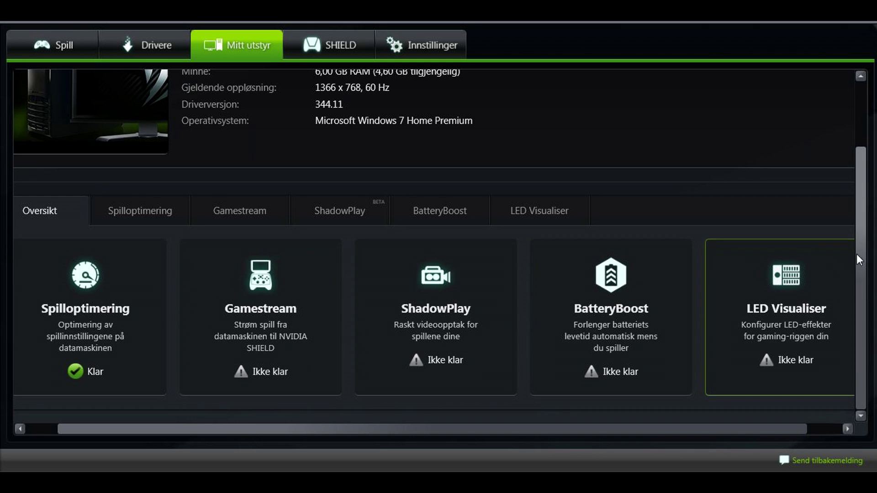
left_click_drag(856, 254, 853, 176)
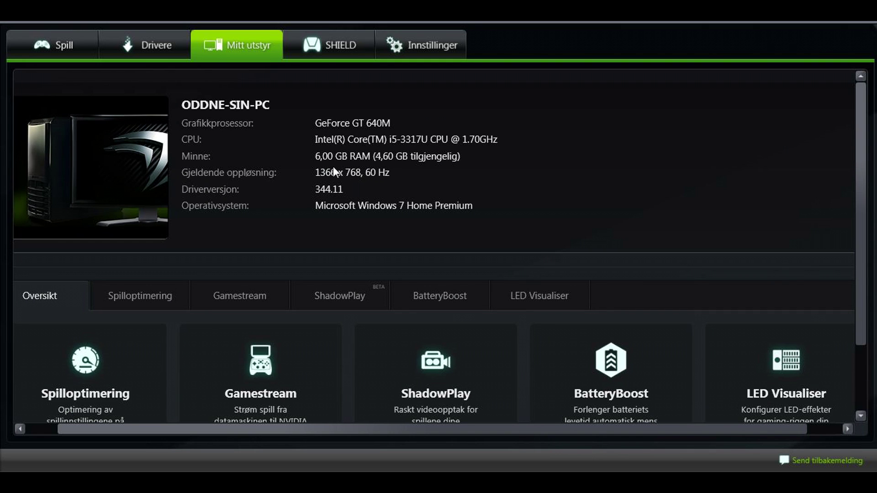
scroll(869, 187, "down", 3)
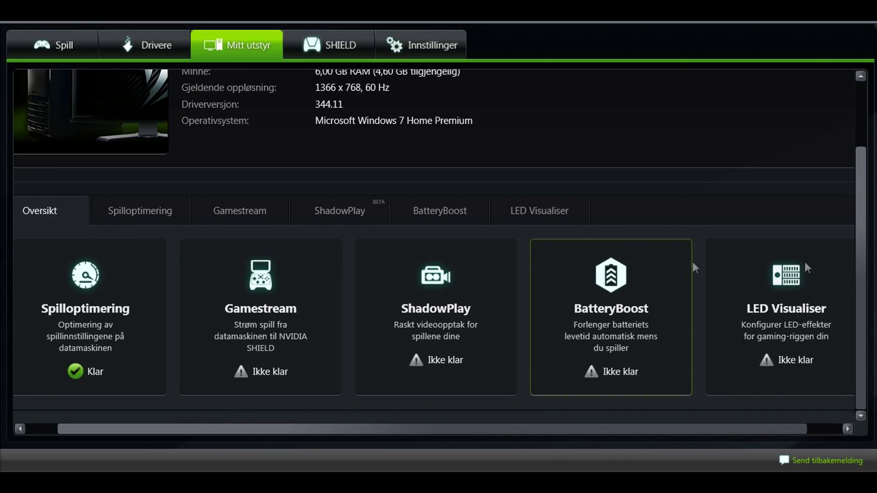
scroll(865, 225, "up", 3)
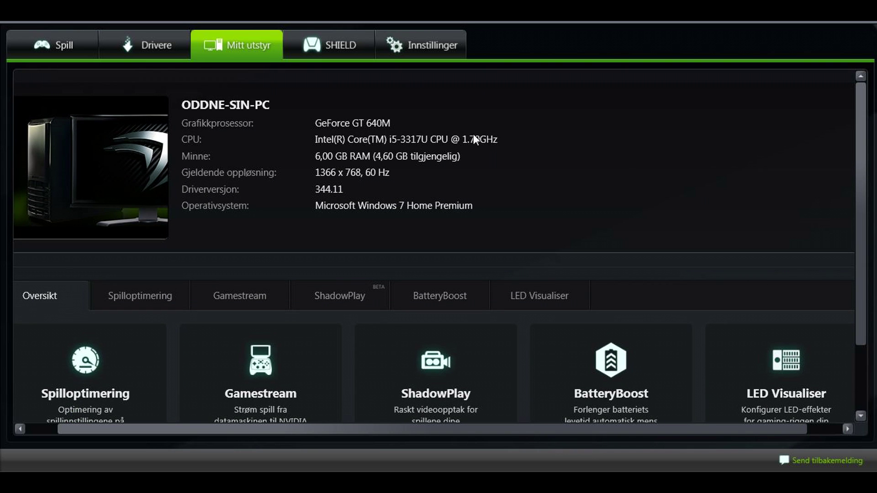
scroll(862, 174, "down", 3)
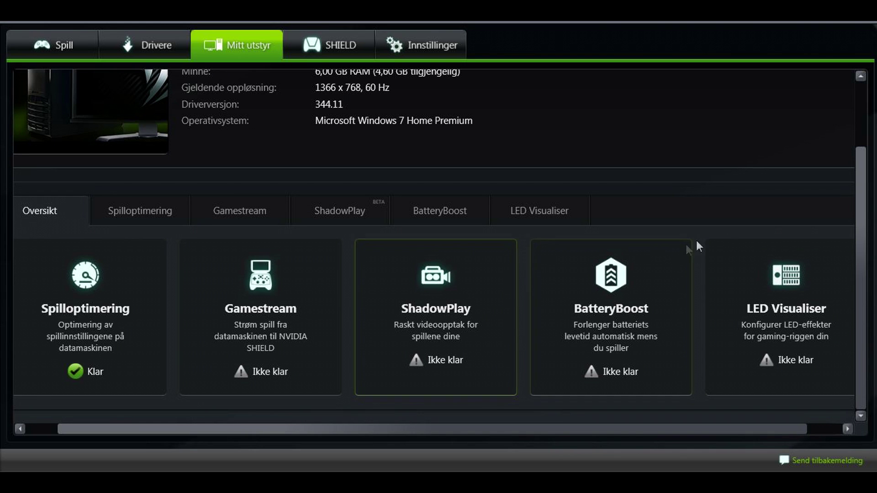
left_click_drag(857, 205, 860, 108)
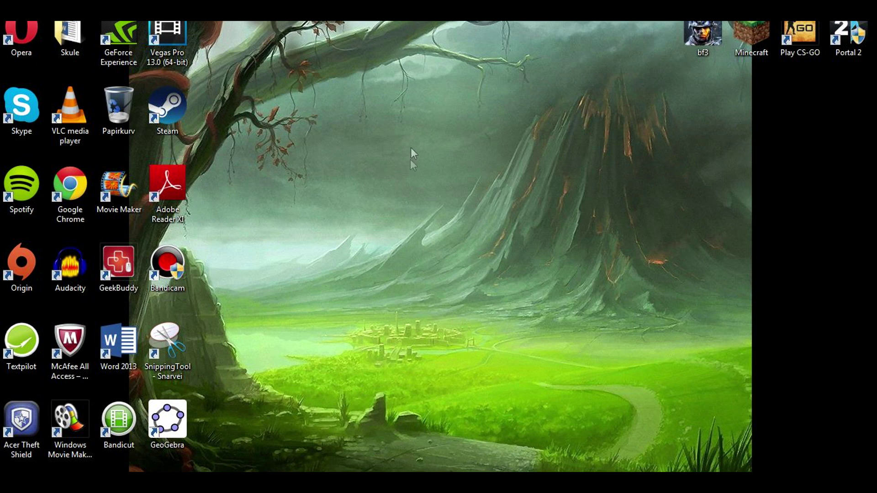
Launch 'NVIDIA kontrollpanel' from the desktop's right-click menu
right_click(391, 234)
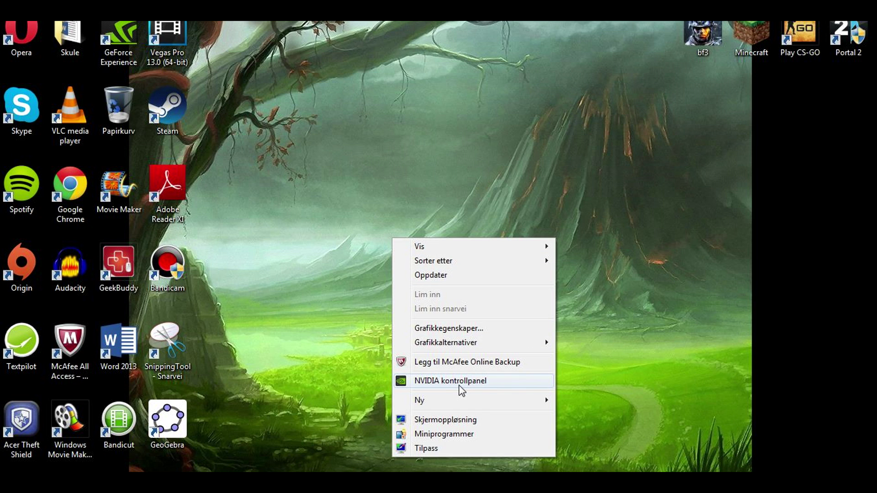
left_click(460, 384)
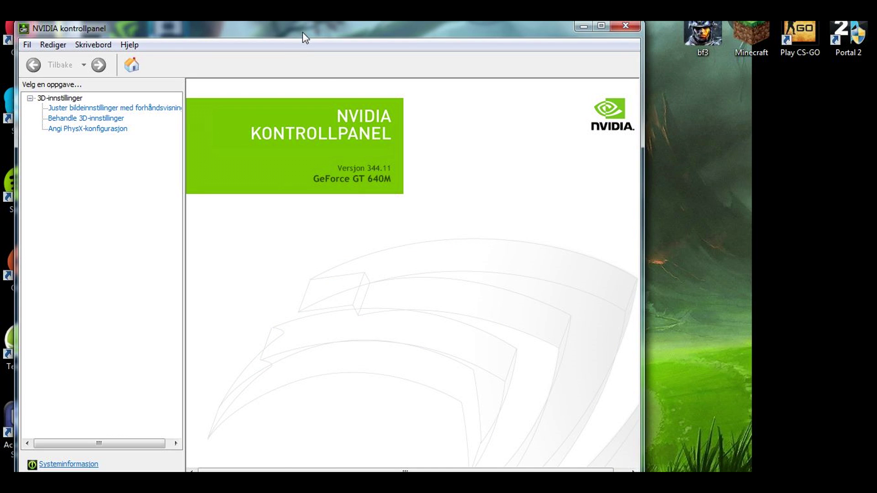
Move the control panel window into view and open the Behandle 3D-innstillinger page
left_click_drag(304, 35, 381, 41)
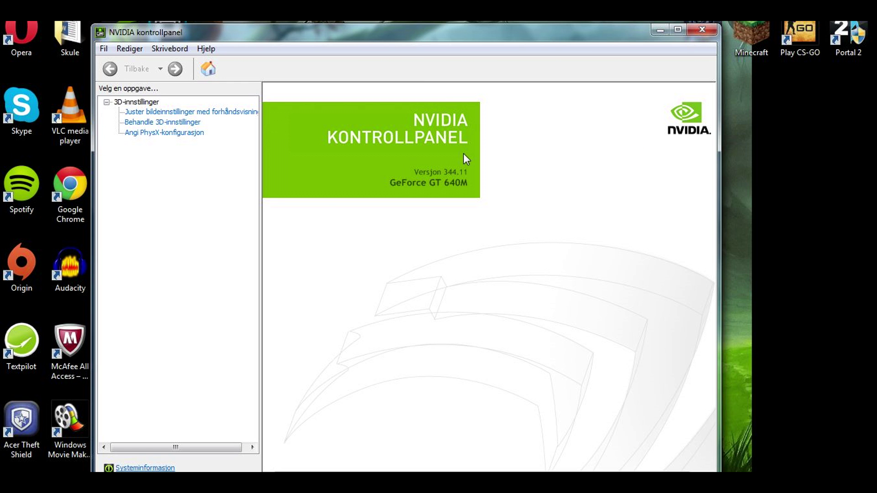
left_click_drag(410, 38, 431, 26)
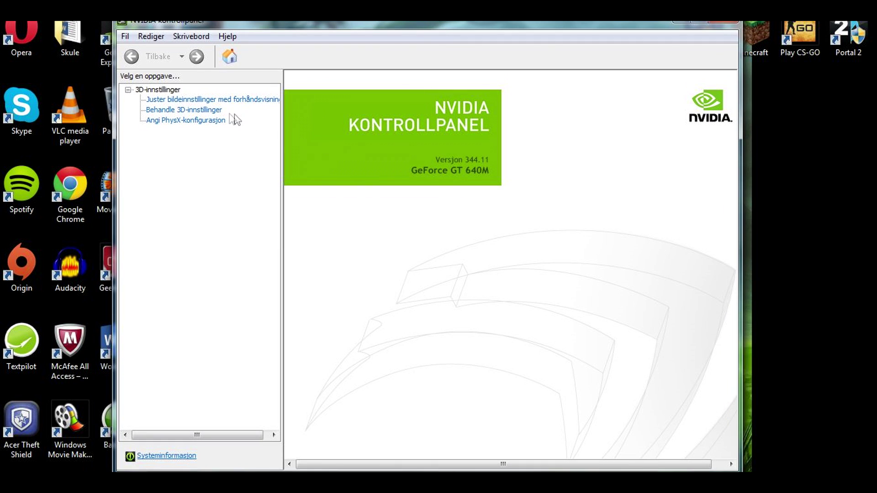
left_click(215, 111)
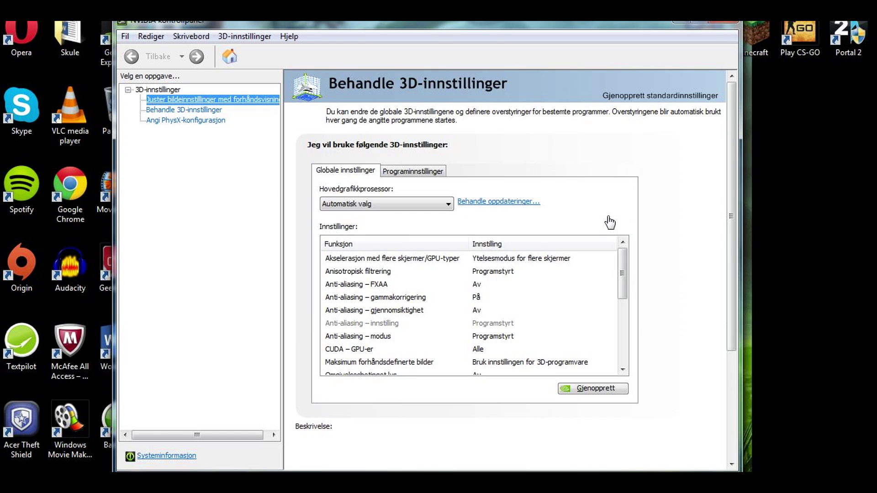
On the image settings preview page, select 'Bruk avanserte 3D-innstillinger'
key("Up")
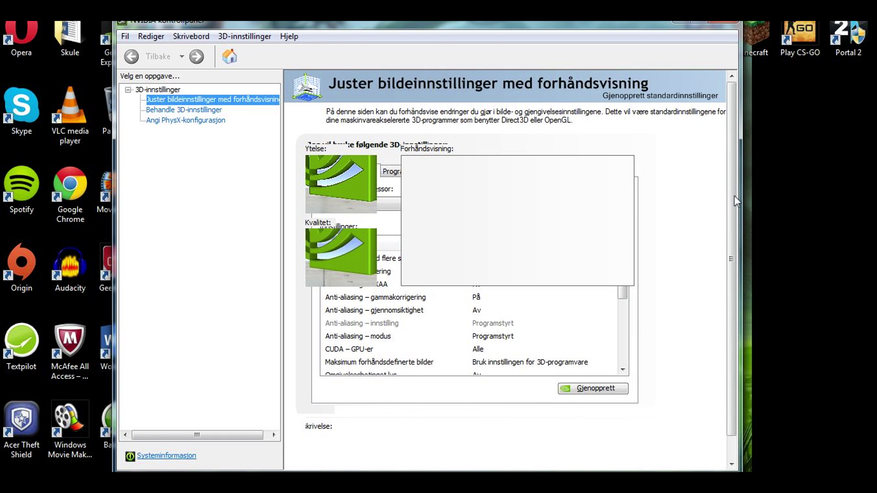
scroll(733, 206, "down", 1)
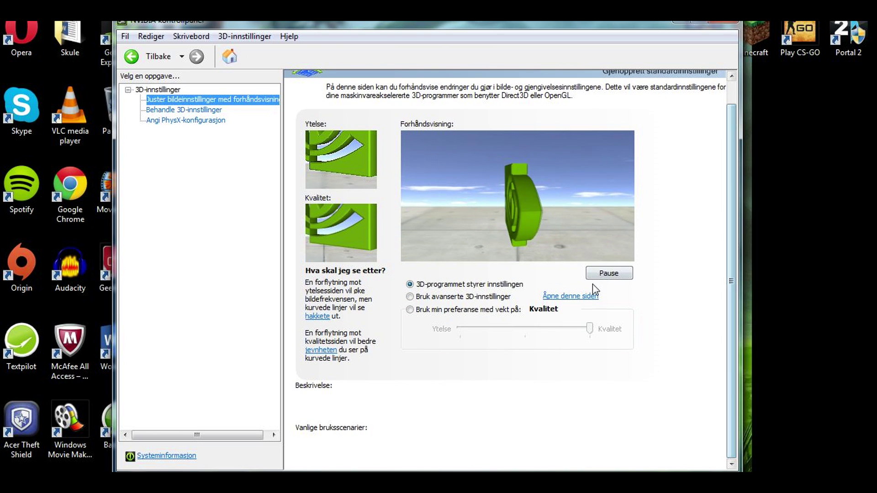
mouse_move(425, 311)
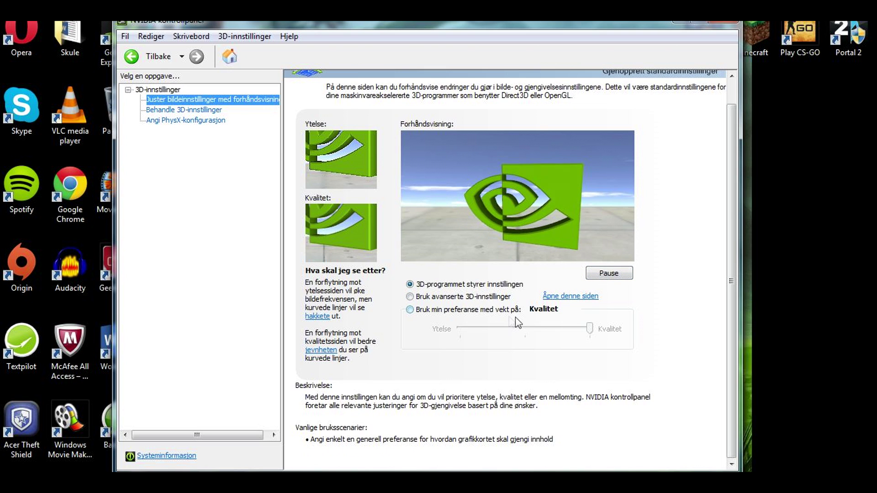
left_click(448, 297)
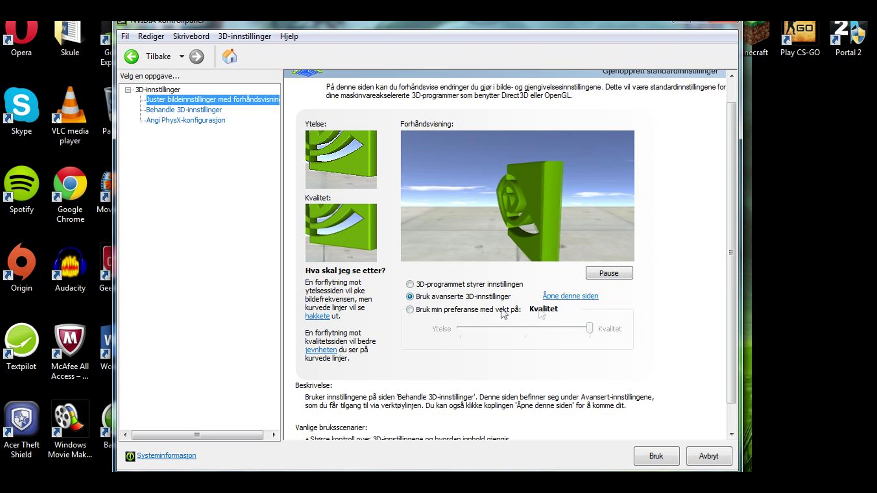
scroll(704, 281, "down", 1)
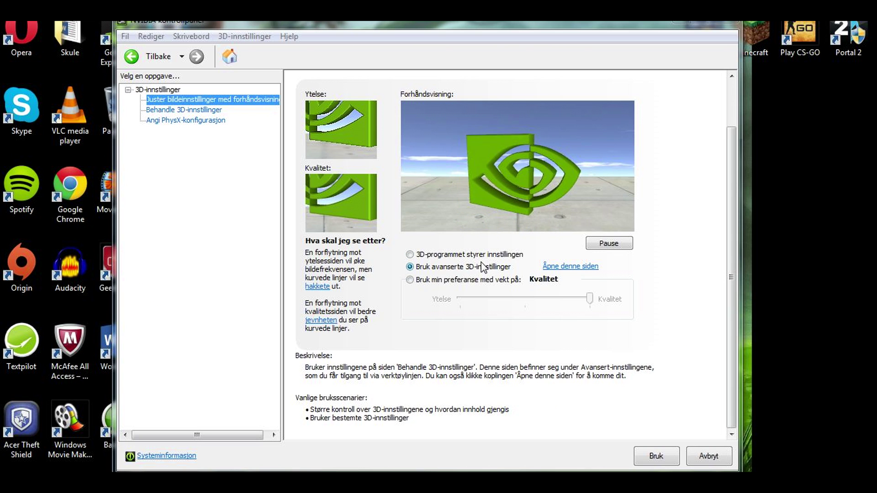
Go back to Behandle 3D-innstillinger and maximise the control panel window
left_click(215, 111)
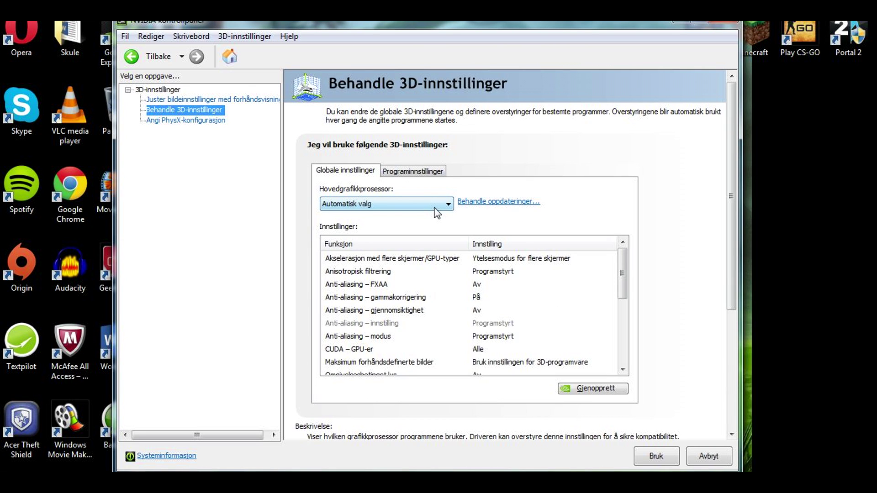
left_click(700, 22)
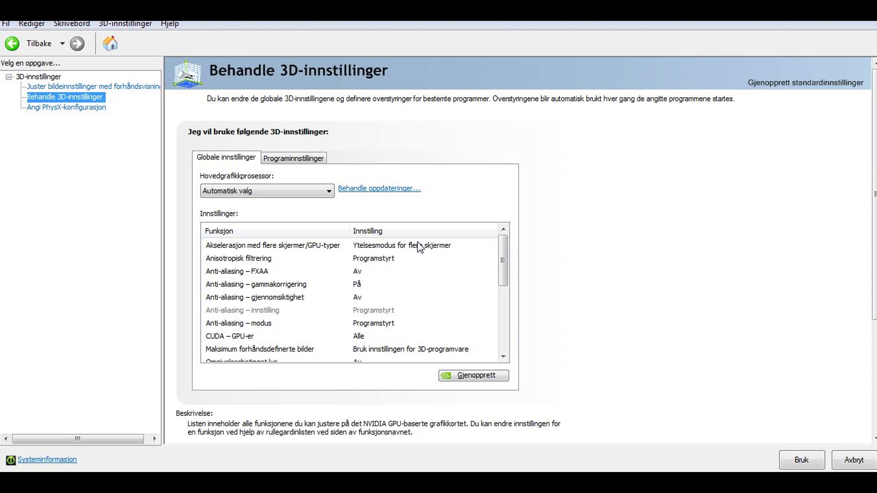
Choose 'NVIDIA prosessor med høy ytelse' as the preferred graphics processor for all programs
mouse_move(418, 246)
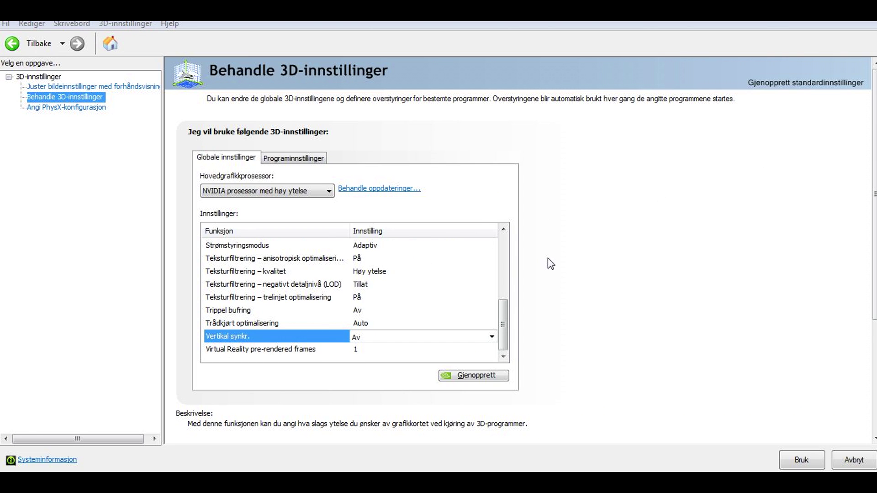
left_click_drag(504, 314, 516, 251)
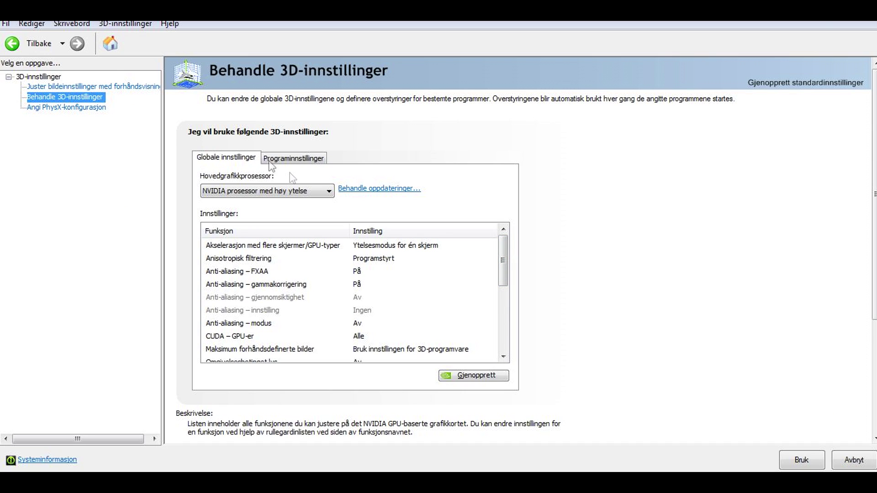
left_click(309, 195)
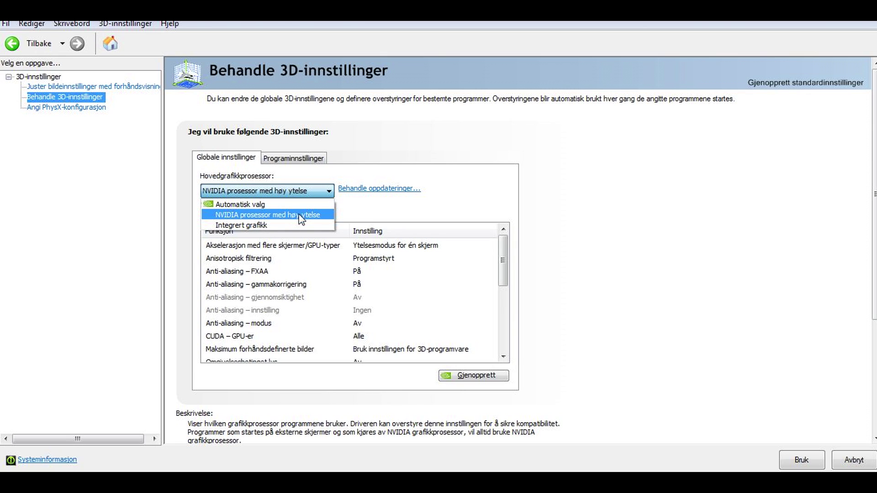
left_click(299, 214)
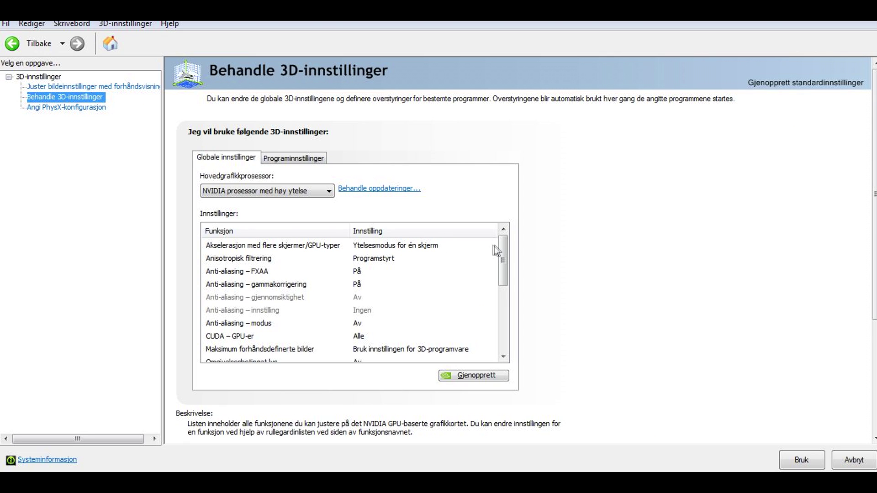
Set multi-display/GPU acceleration to single-display performance mode and keep anisotropic filtering Programstyrt
left_click(420, 247)
left_click(419, 249)
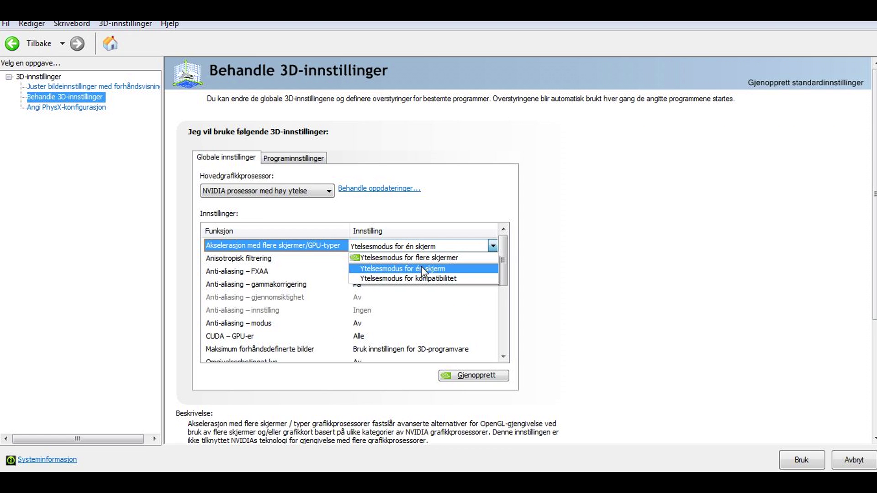
left_click(421, 267)
left_click(393, 261)
left_click(393, 262)
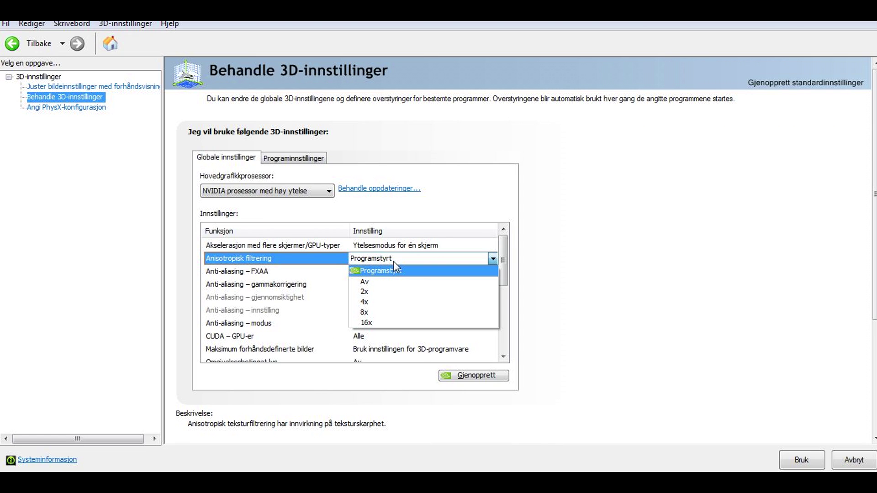
left_click(391, 270)
Turn FXAA and gamma correction anti-aliasing to På, keeping Anti-aliasing – modus at Av
left_click(389, 270)
left_click(390, 271)
left_click(387, 291)
left_click(400, 285)
left_click(400, 285)
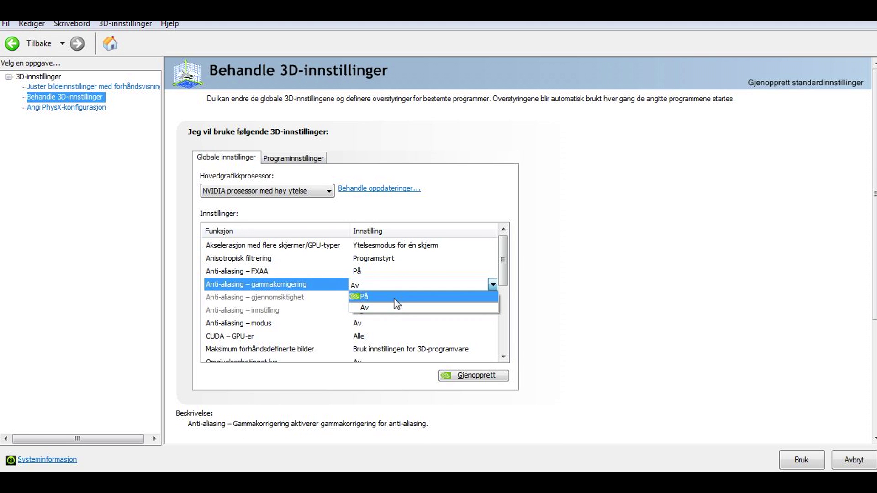
left_click(397, 297)
scroll(484, 286, "down", 1)
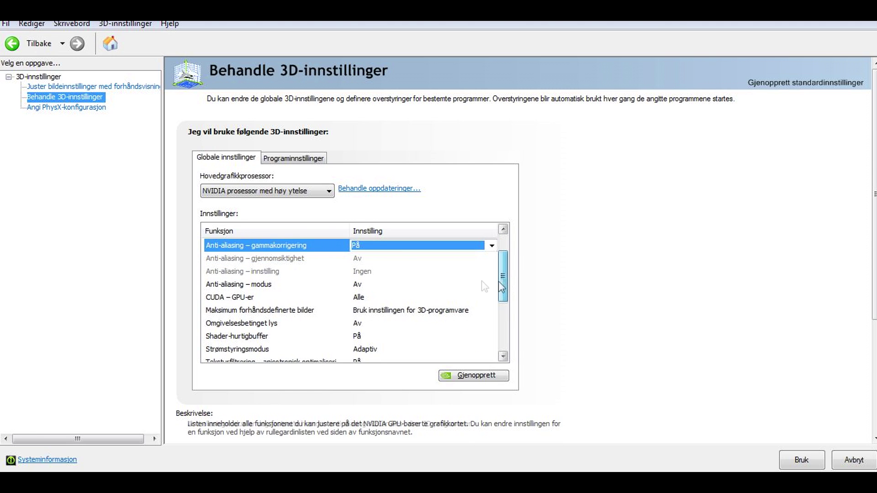
left_click(416, 286)
left_click(417, 287)
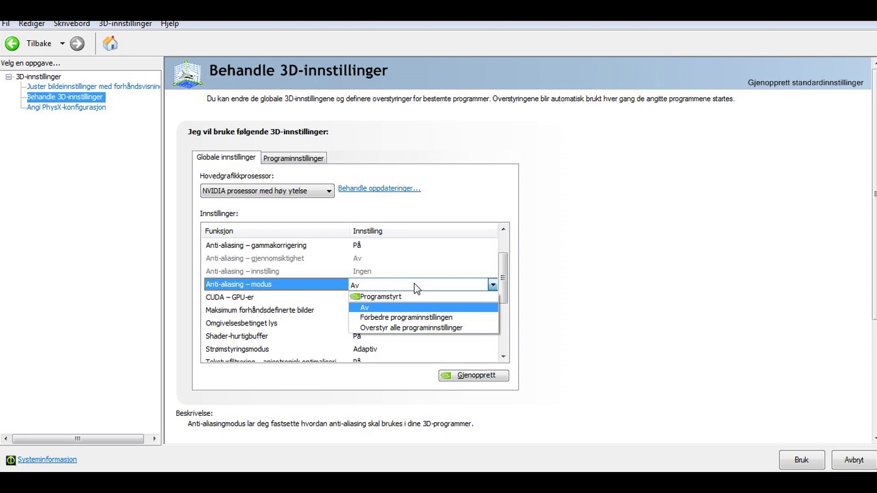
left_click(406, 308)
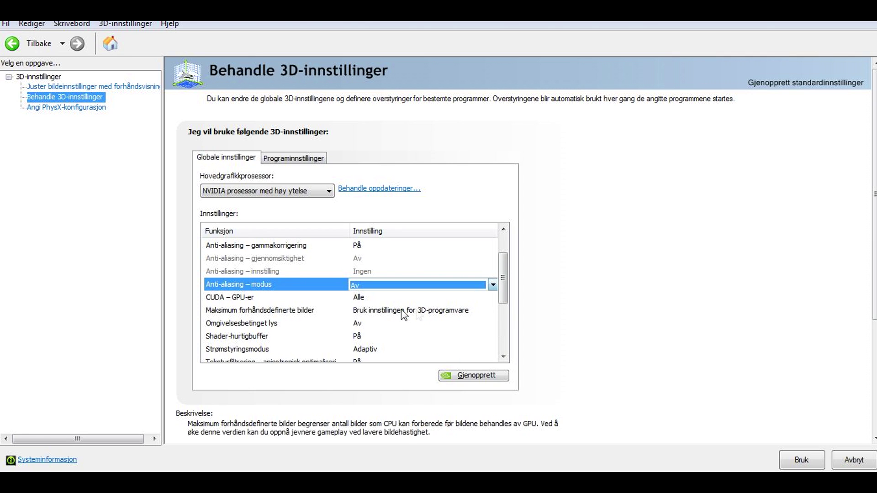
Keep CUDA on all GPUs, pre-rendered frames on the 3D application setting, and set ambient occlusion to Av
scroll(503, 295, "down", 1)
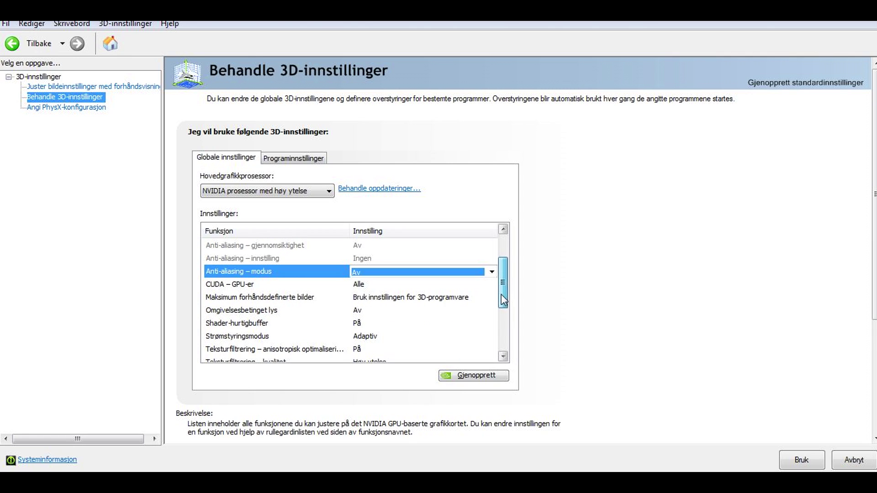
left_click(446, 286)
left_click(446, 287)
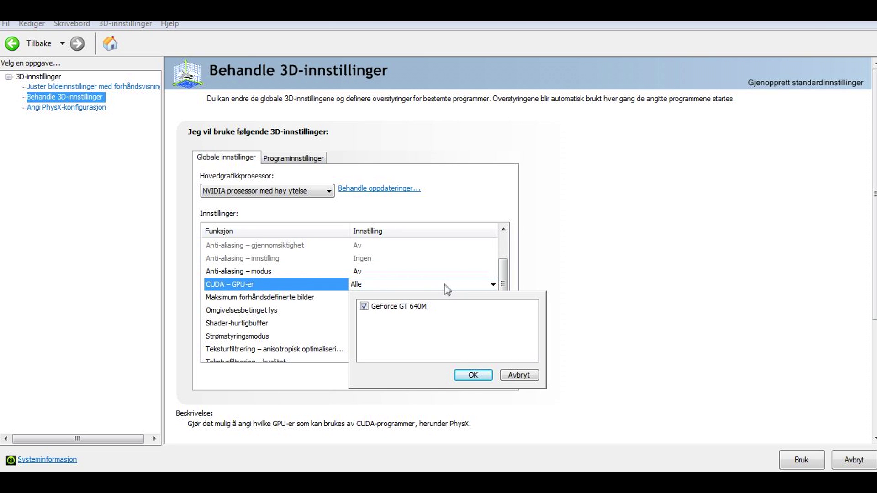
left_click(471, 375)
left_click(356, 302)
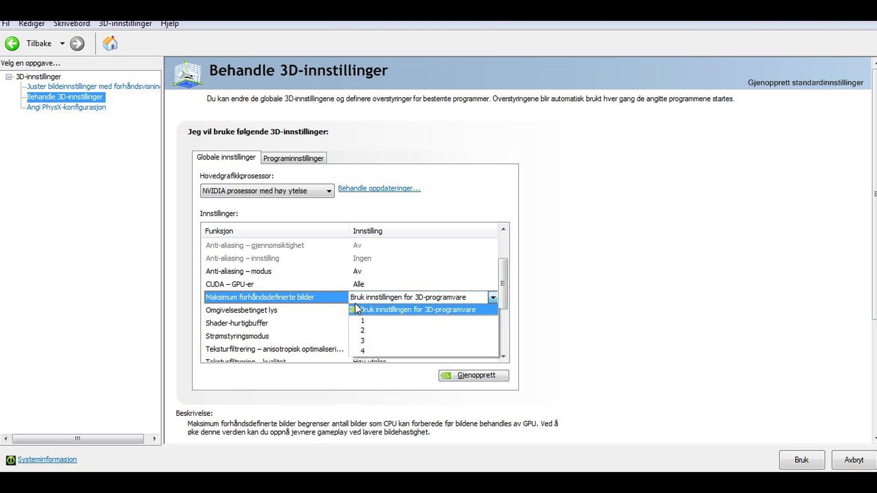
left_click(373, 313)
left_click(399, 312)
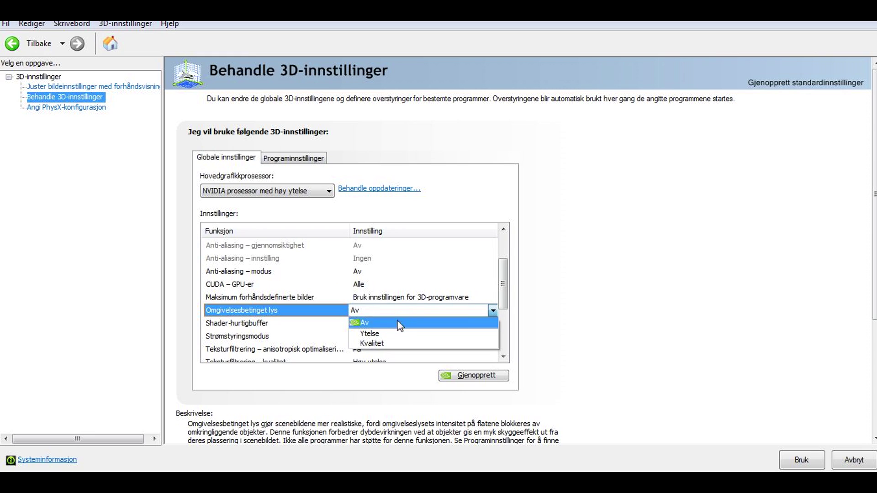
left_click(397, 325)
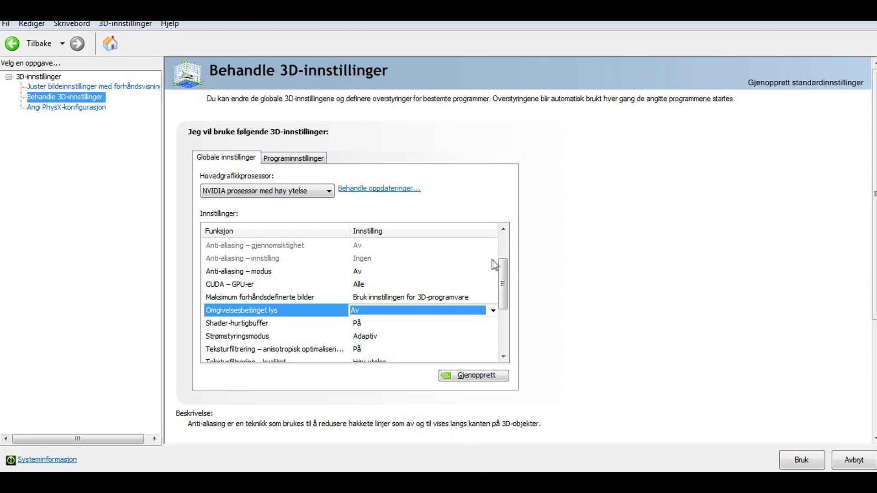
Keep shader cache På and power management Adaptiv, and set anisotropic sample optimization to På
left_click_drag(503, 265, 501, 280)
left_click(426, 284)
left_click(425, 284)
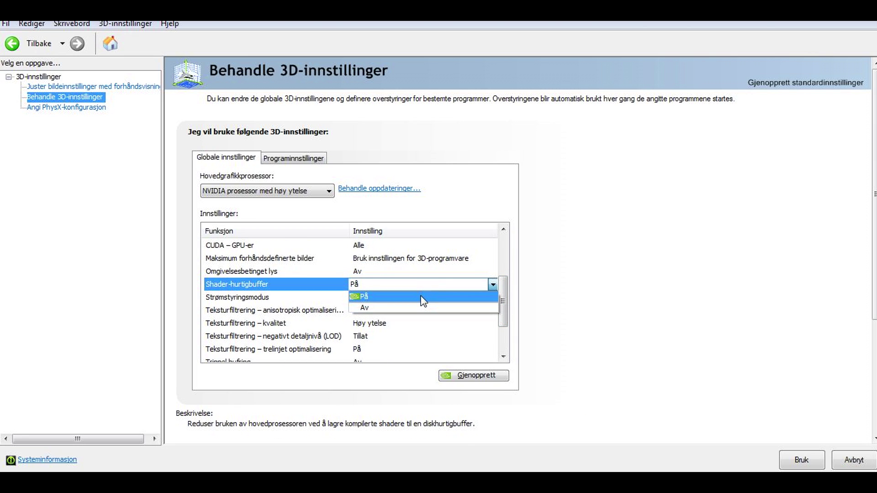
left_click(423, 297)
left_click(413, 299)
left_click(413, 300)
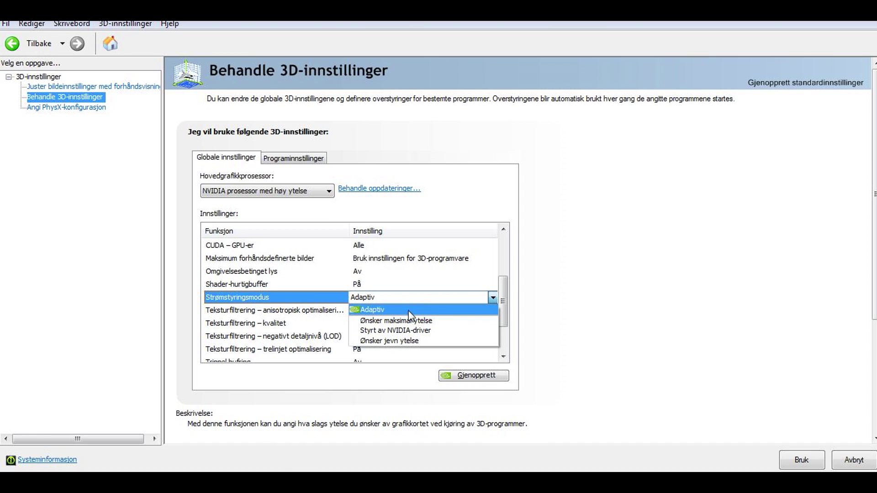
left_click(407, 309)
left_click(430, 312)
left_click(430, 313)
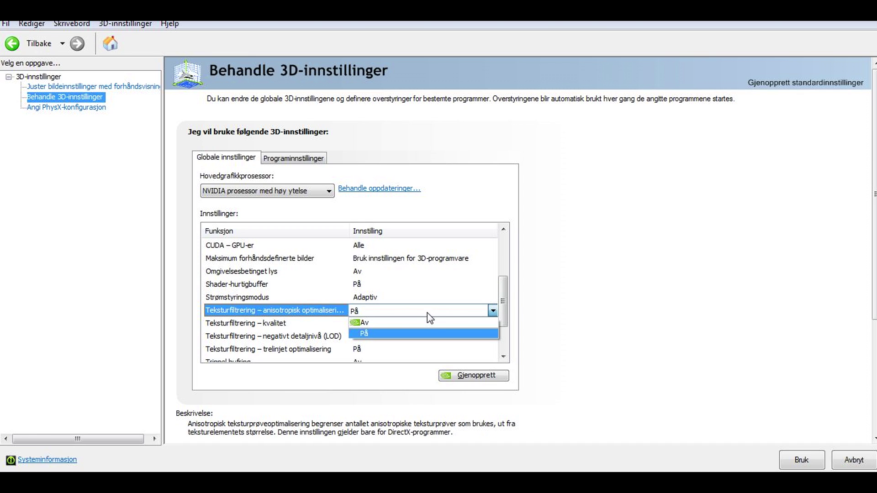
left_click(414, 332)
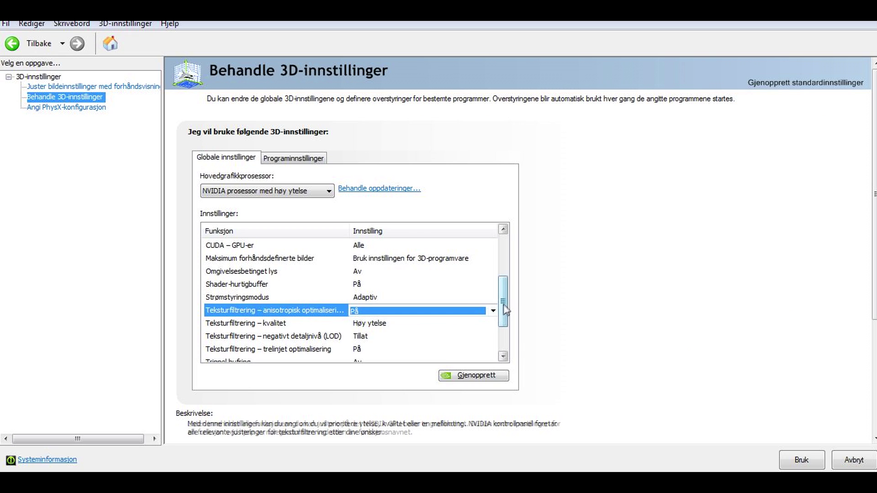
Set texture filtering quality to Høy ytelse, keep negative LOD bias Tillat, and set trilinear optimization to På
scroll(505, 311, "down", 1)
left_click(428, 311)
left_click(428, 311)
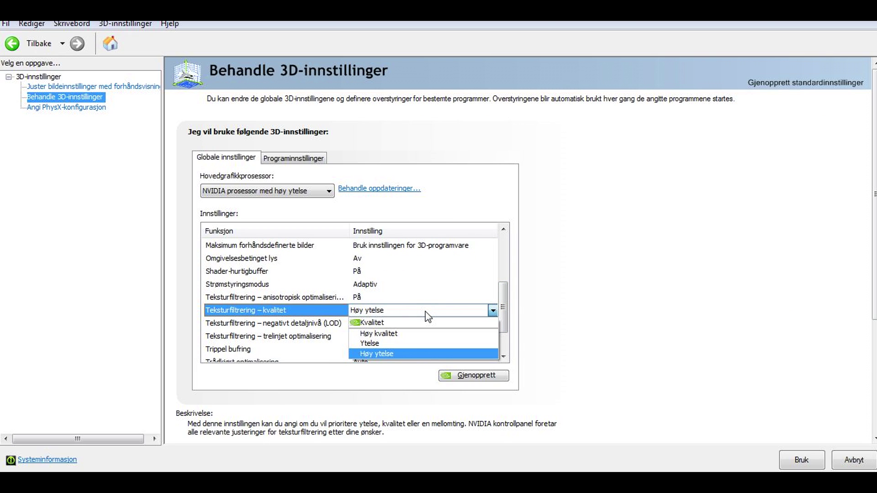
left_click(404, 358)
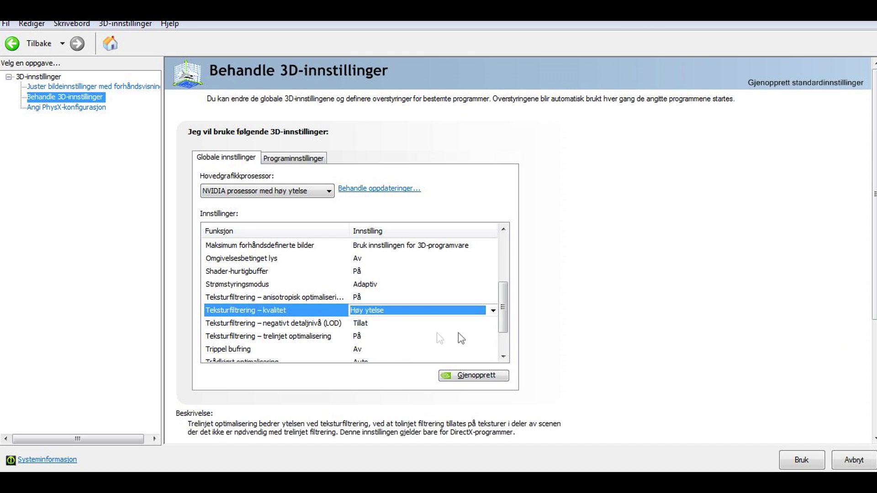
scroll(502, 306, "down", 1)
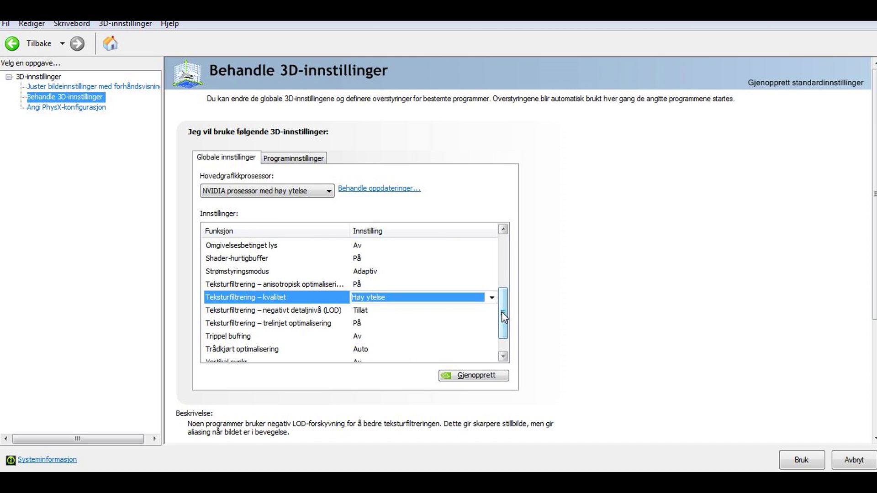
left_click(445, 313)
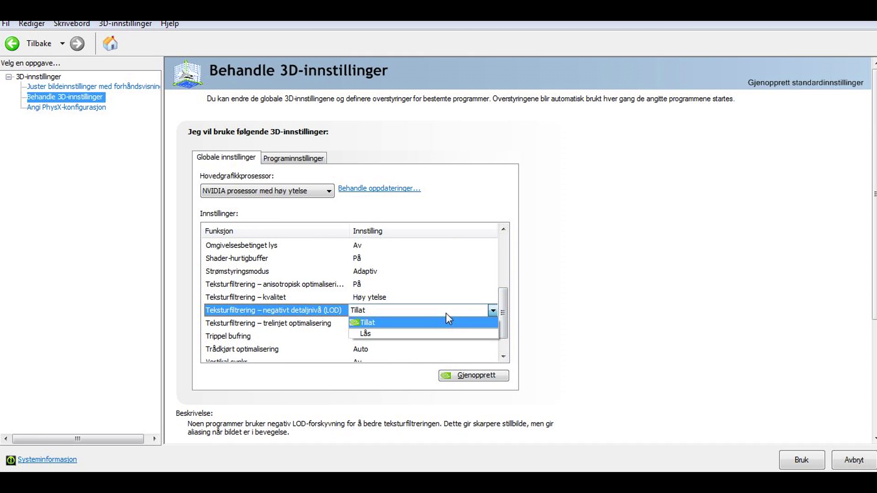
left_click(440, 324)
left_click(415, 325)
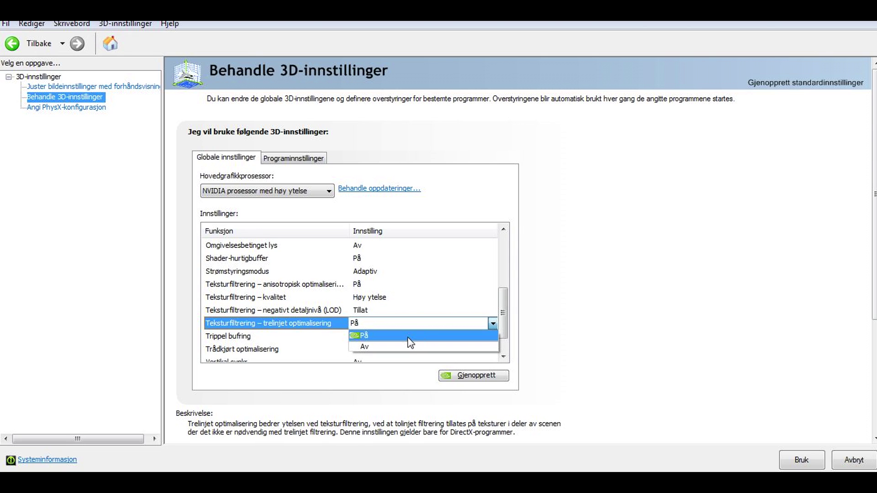
left_click(413, 334)
Set triple buffering to Av, keep threaded optimization on Auto, and set vertical sync to Av
left_click(423, 336)
left_click(421, 338)
left_click(416, 350)
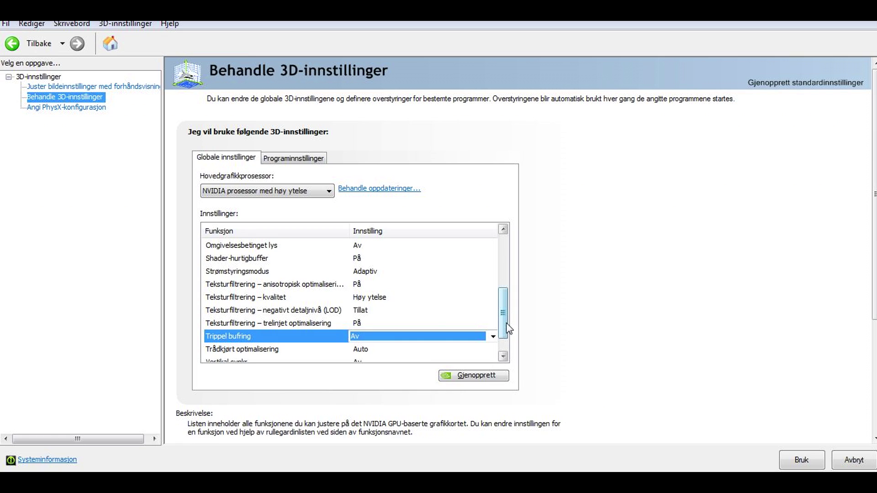
scroll(506, 338, "down", 1)
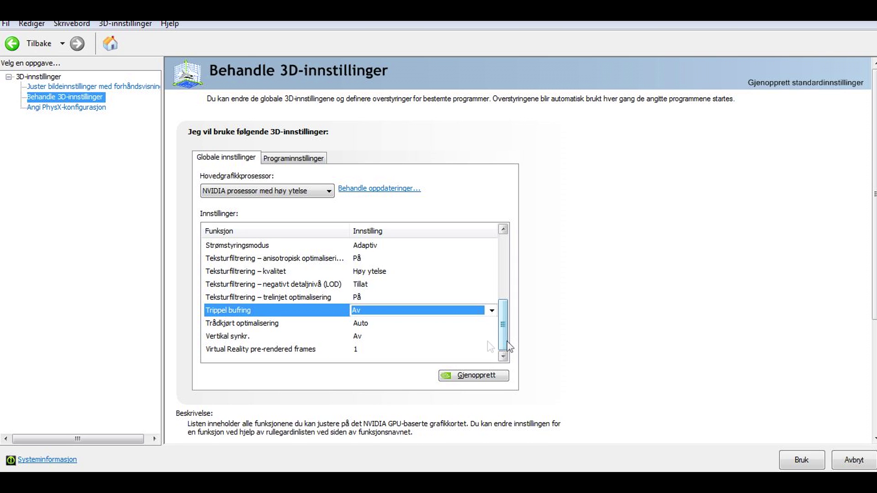
left_click(426, 324)
left_click(426, 324)
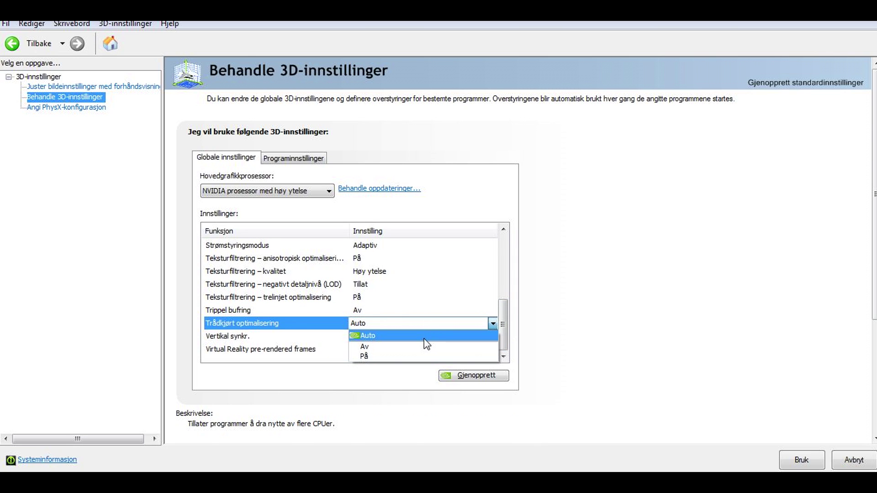
left_click(424, 339)
left_click(369, 338)
left_click(369, 339)
left_click(373, 359)
Set Virtual Reality pre-rendered frames to 1, then revisit its options
left_click(372, 349)
left_click(372, 349)
left_click(372, 364)
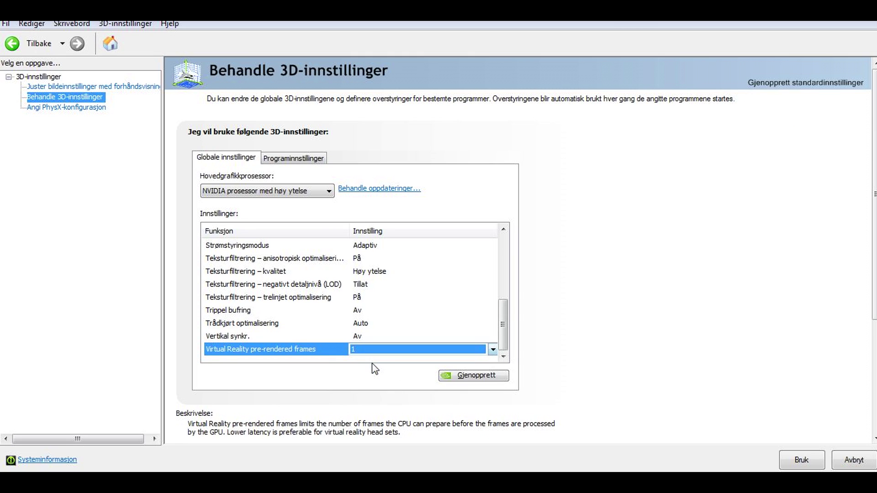
left_click(404, 350)
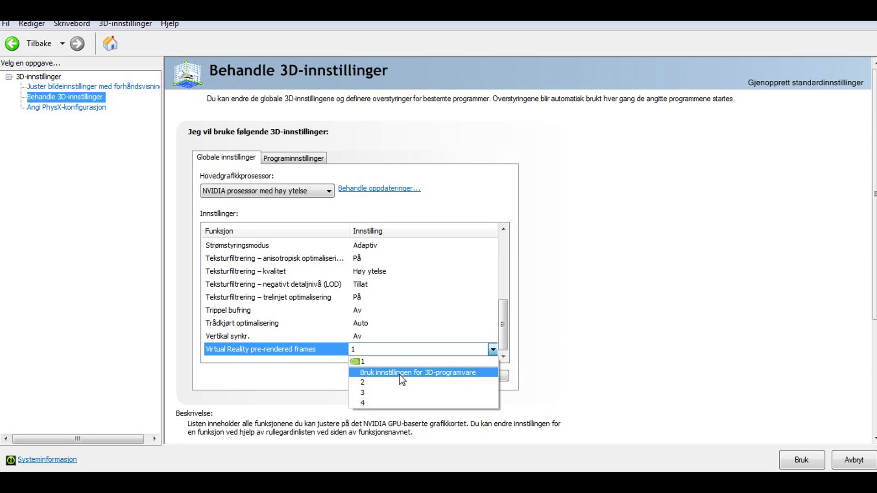
Set Virtual Reality pre-rendered frames to 'Bruk innstillingen for 3D-programvare'
left_click(400, 374)
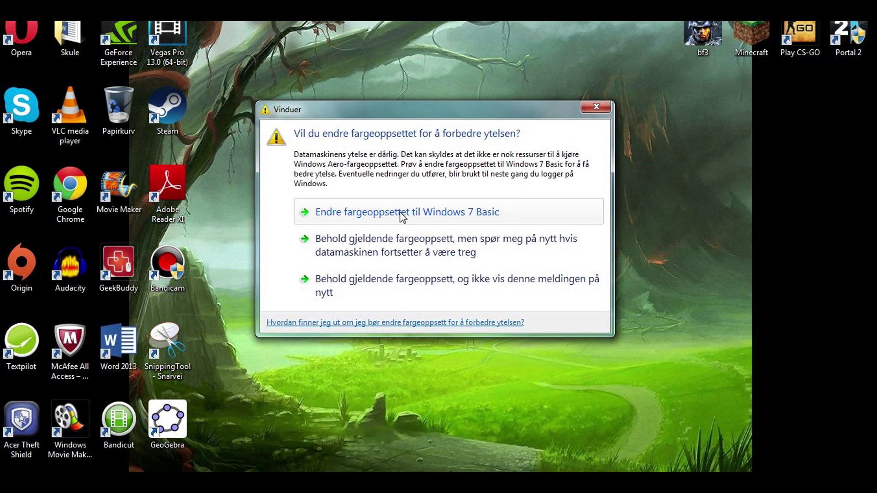
Keep the current colour scheme and choose not to show the performance prompt again
left_click(432, 283)
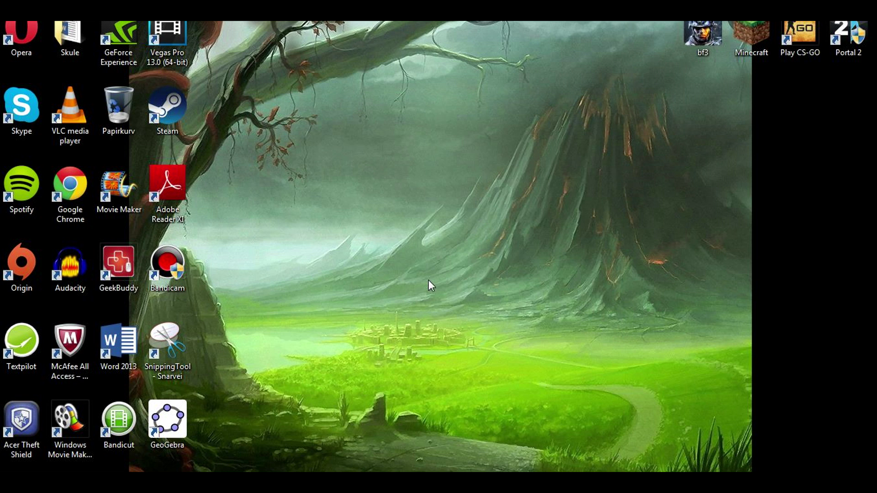